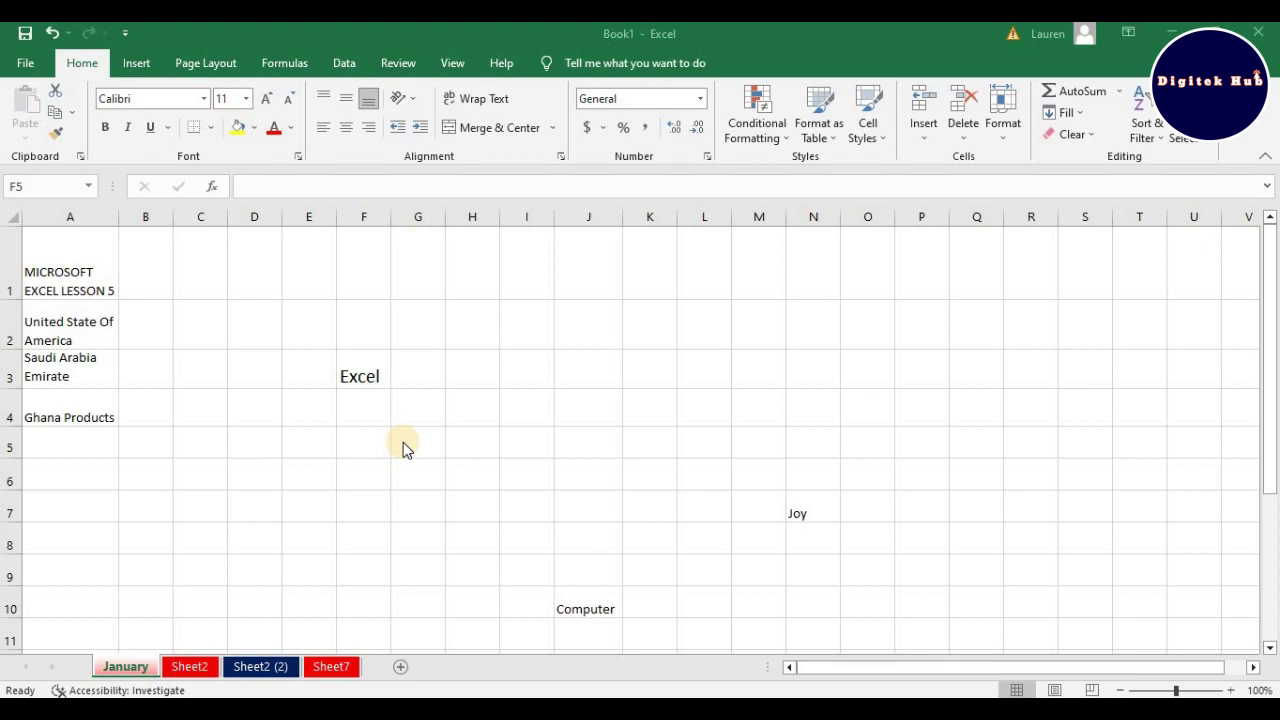
Switch to the Sheet2 (2) worksheet and use Find to search it for "Excel".
{"action": "left_click", "coordinate": [194, 666]}
{"action": "left_click", "coordinate": [248, 666]}
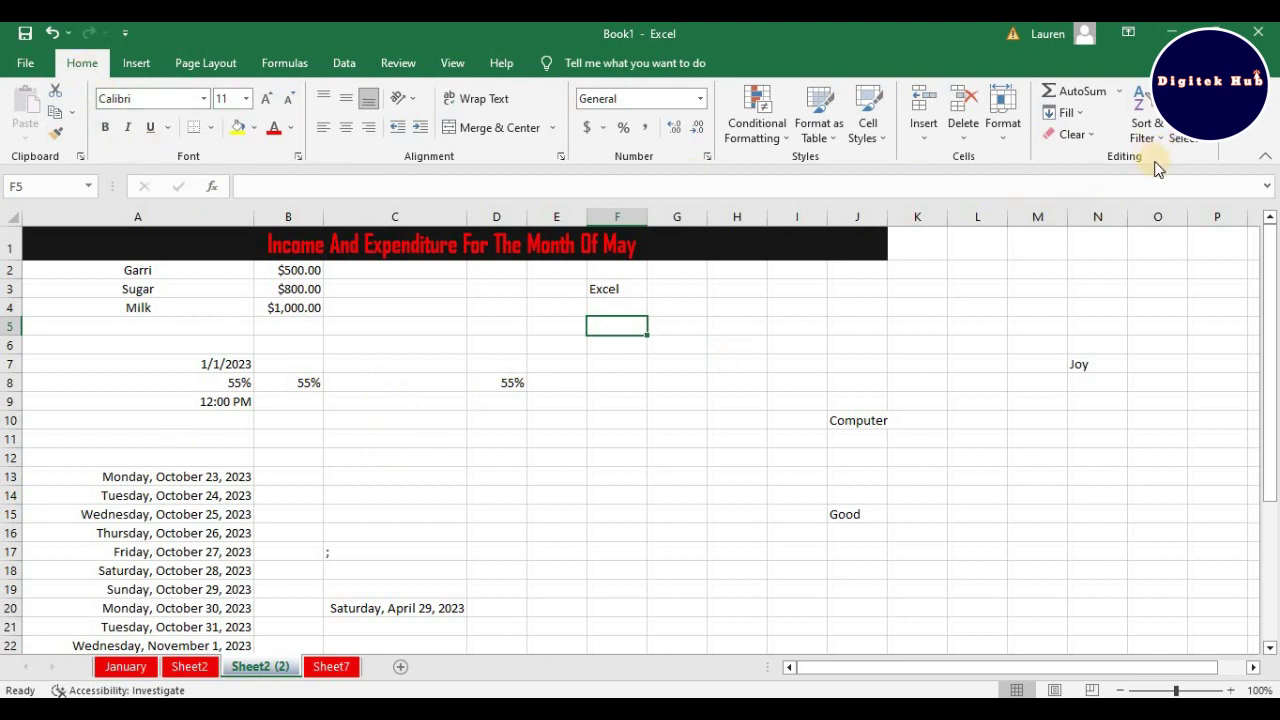
{"action": "left_click", "coordinate": [1204, 142]}
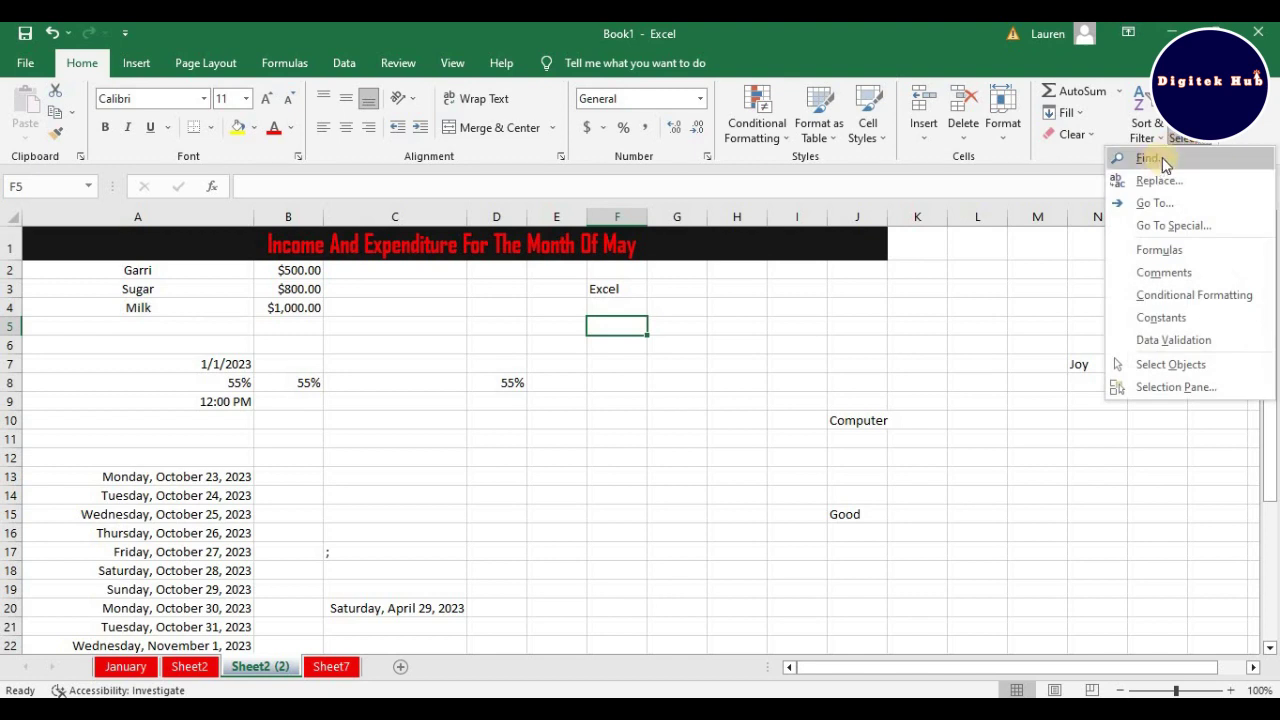
{"action": "left_click", "coordinate": [1060, 185]}
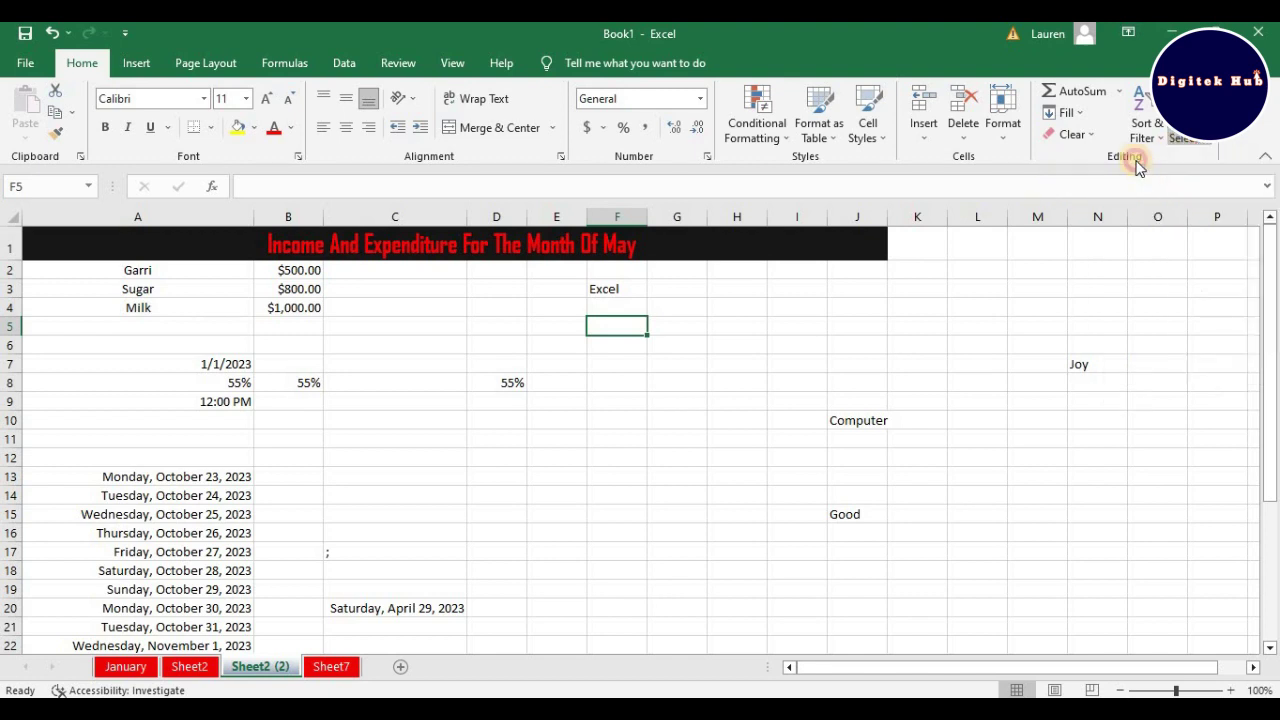
{"action": "left_click", "coordinate": [1204, 142]}
{"action": "left_click", "coordinate": [1150, 157]}
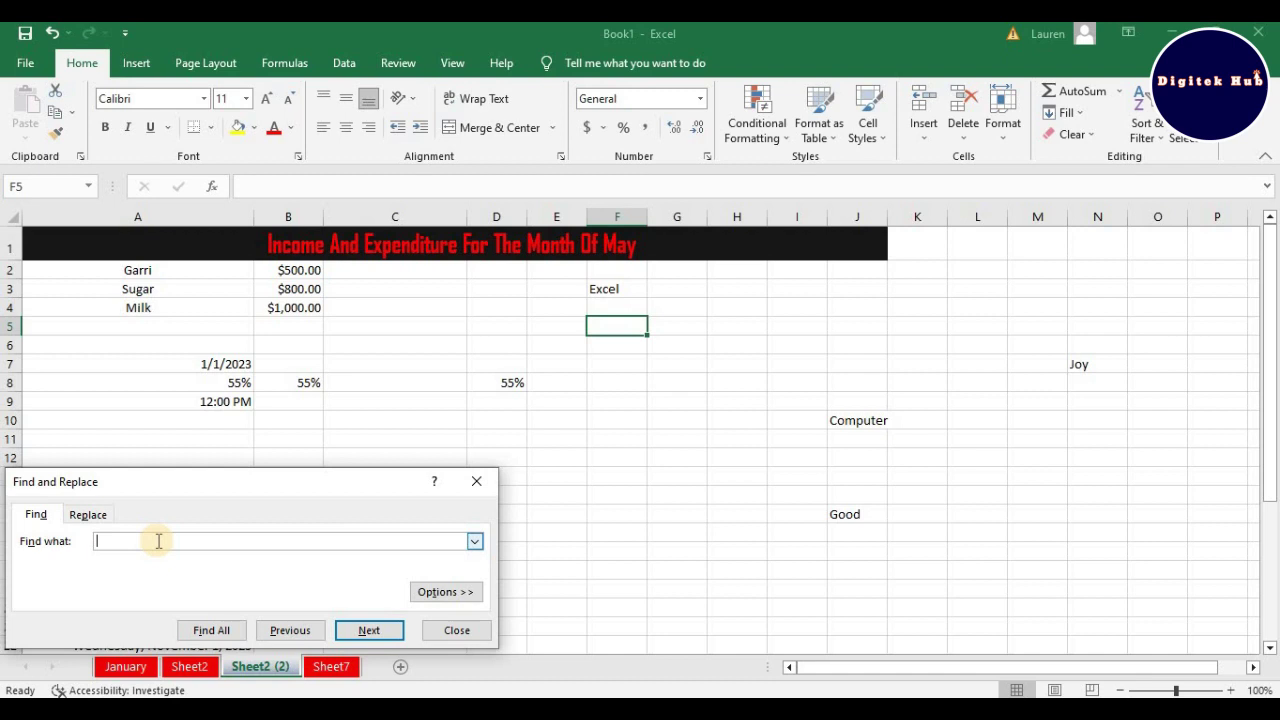
{"action": "type", "text": "Excel"}
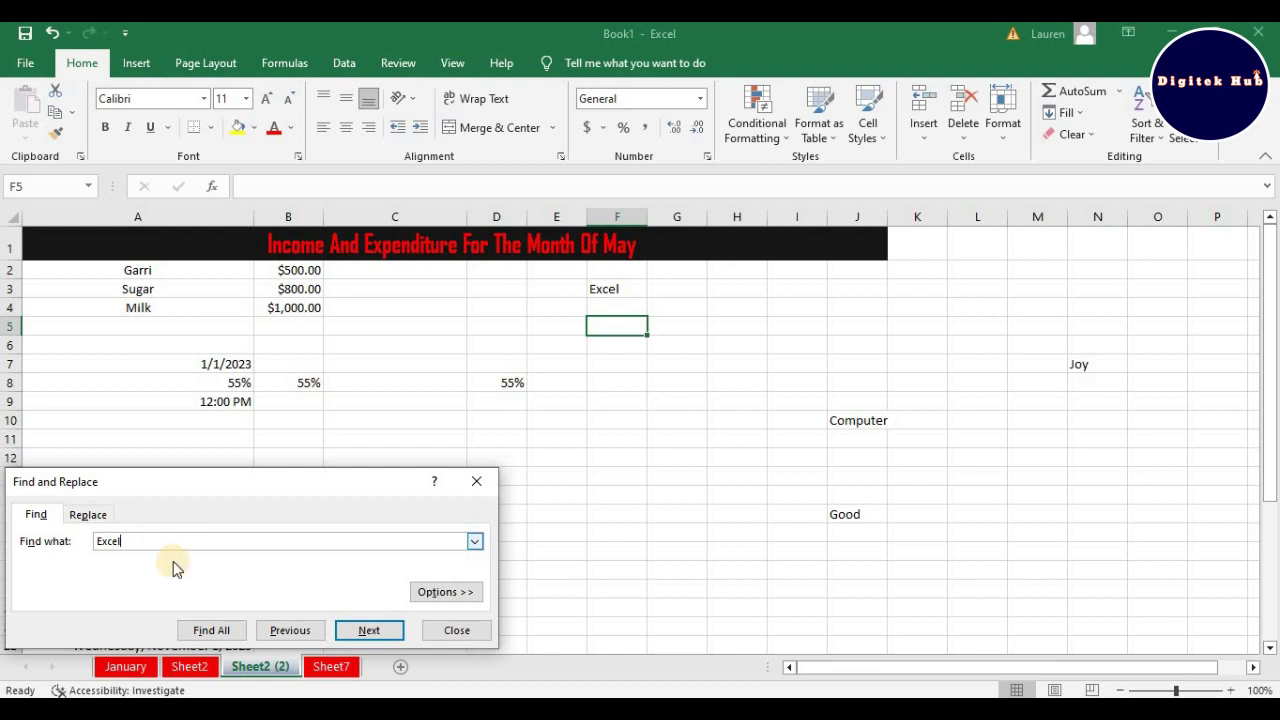
{"action": "left_click", "coordinate": [367, 635]}
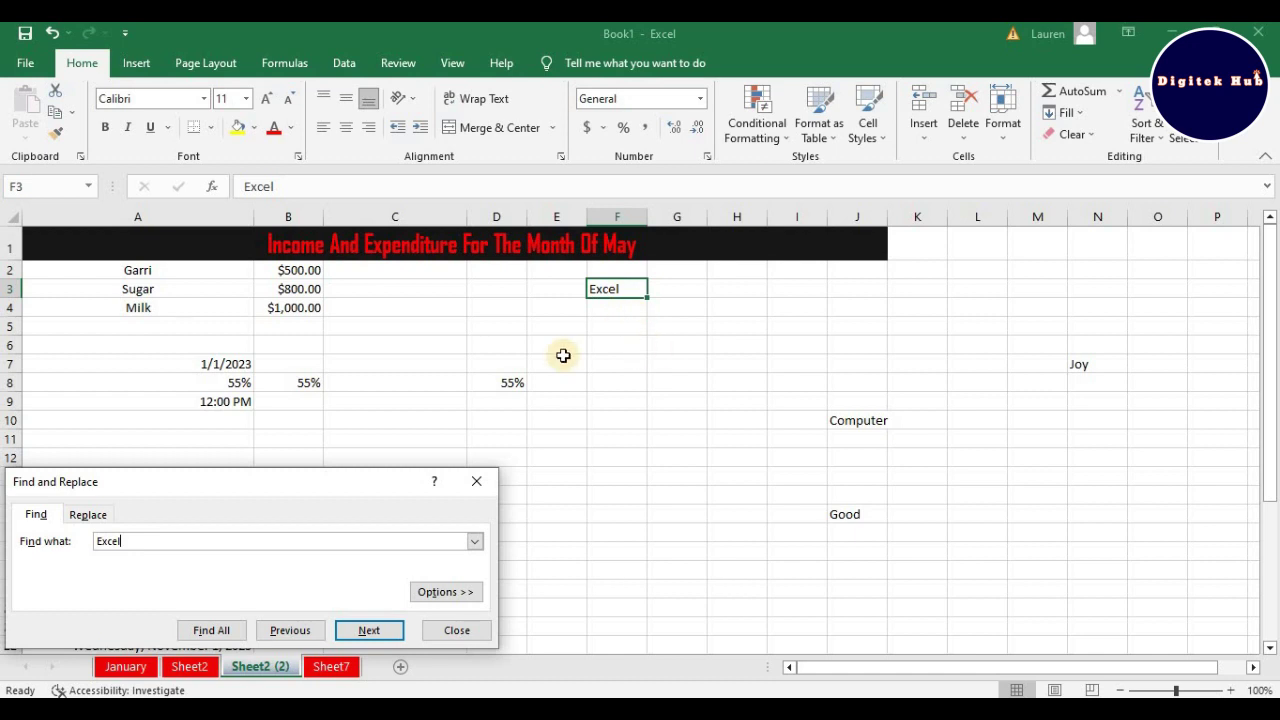
{"action": "left_click", "coordinate": [366, 631]}
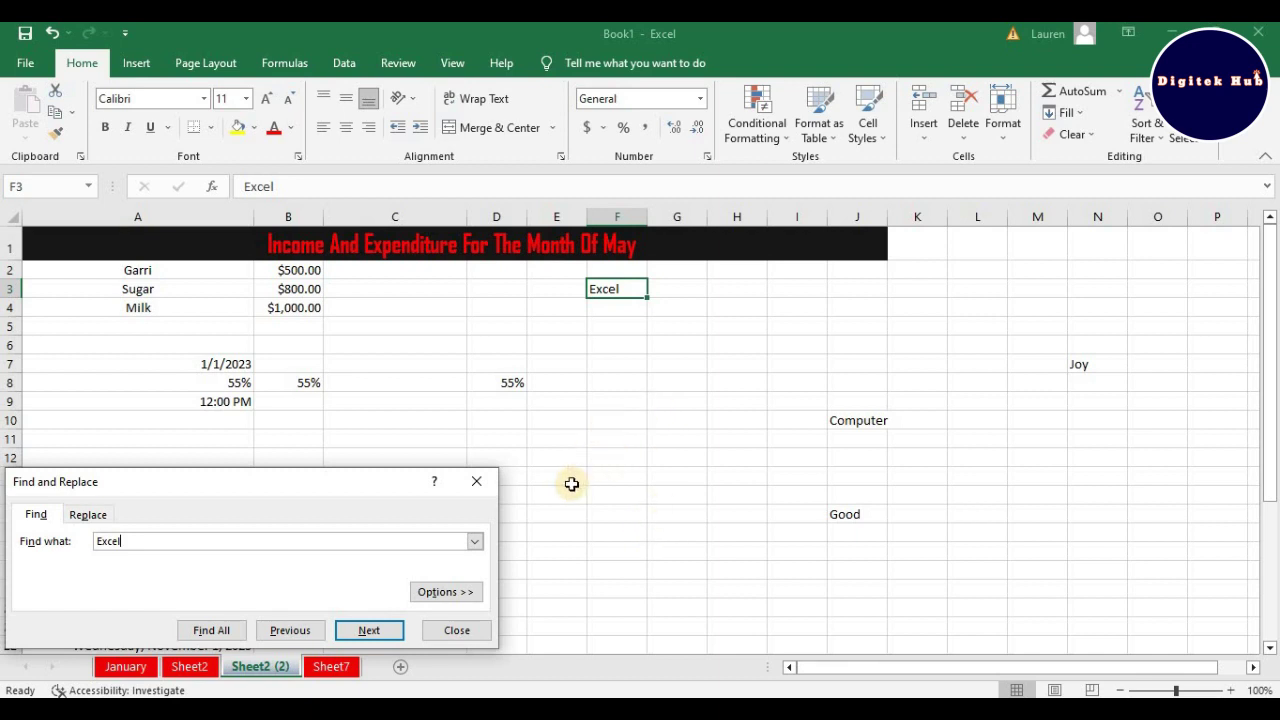
{"action": "left_click", "coordinate": [486, 485]}
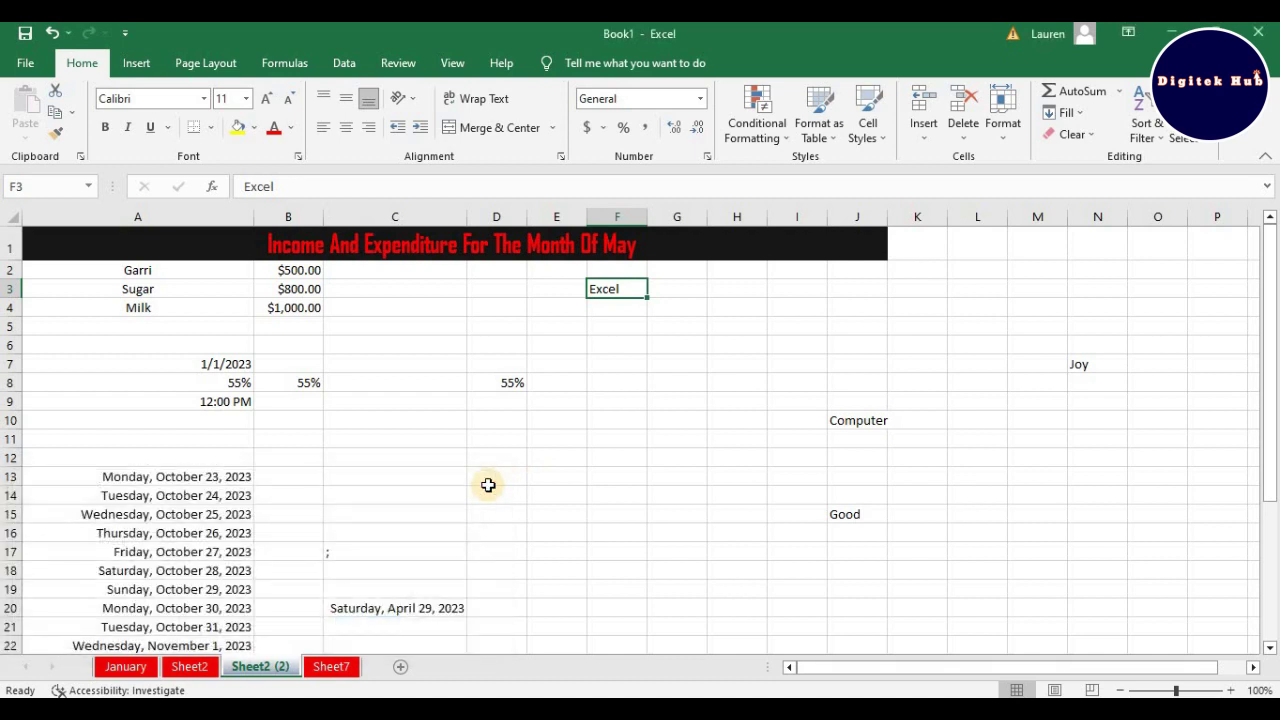
{"action": "key", "text": "ctrl+f"}
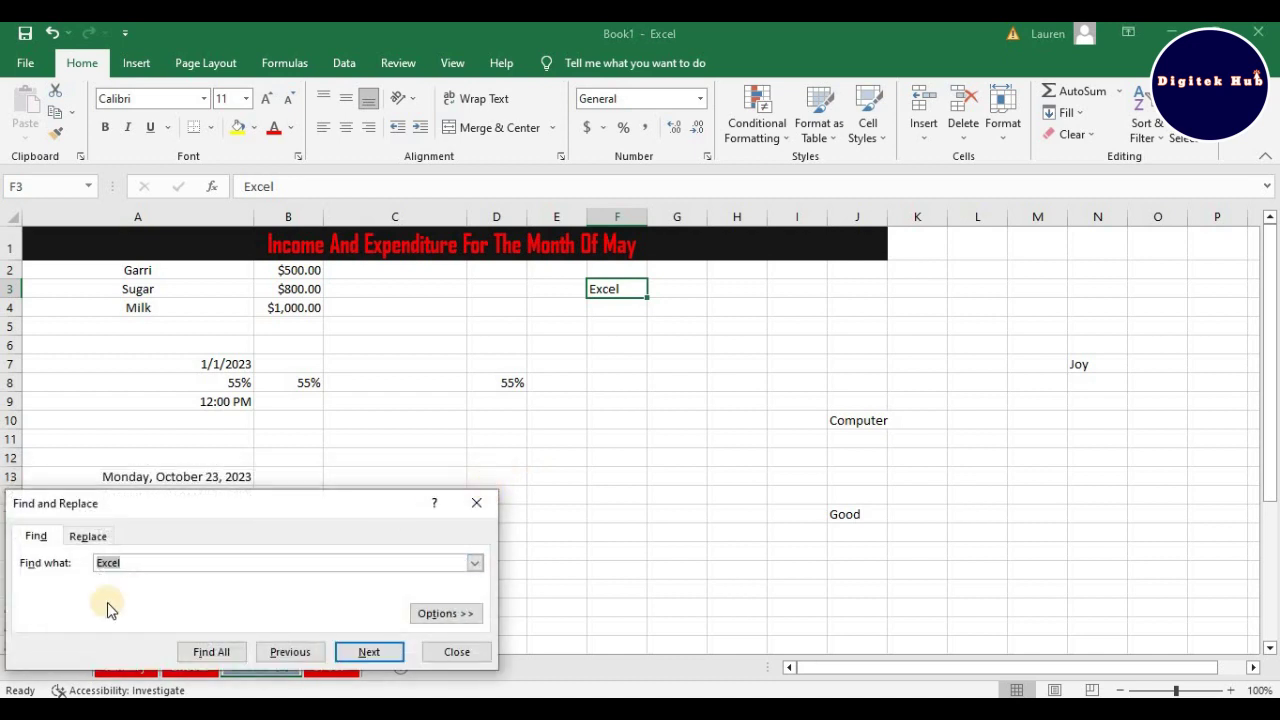
{"action": "left_click", "coordinate": [490, 510]}
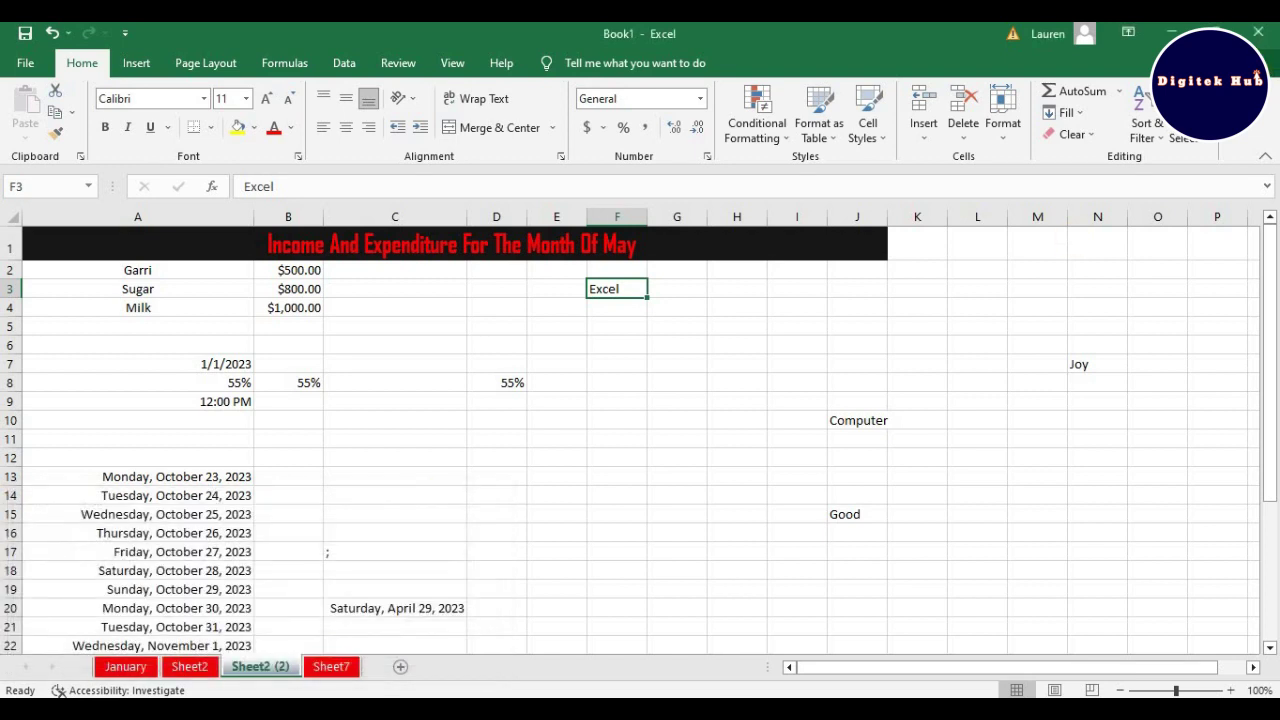
{"action": "left_click", "coordinate": [1190, 140]}
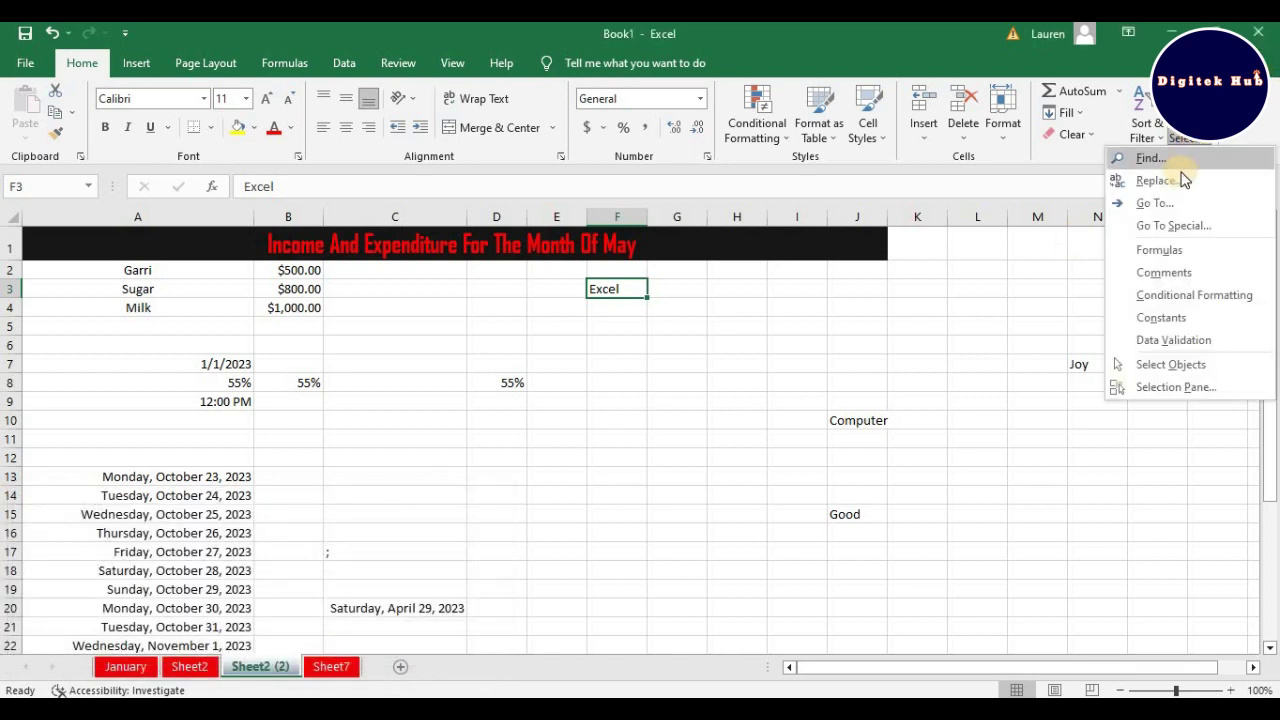
{"action": "left_click", "coordinate": [1172, 183]}
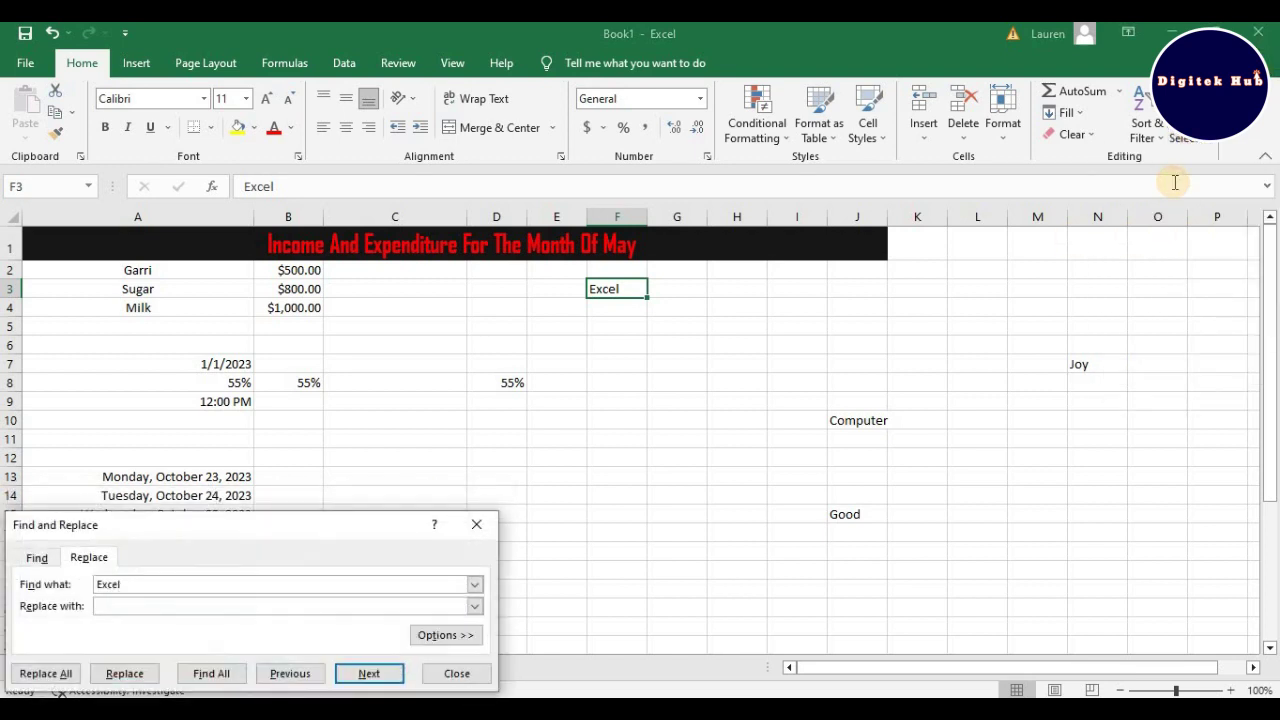
{"action": "left_click", "coordinate": [35, 562]}
{"action": "left_click", "coordinate": [85, 558]}
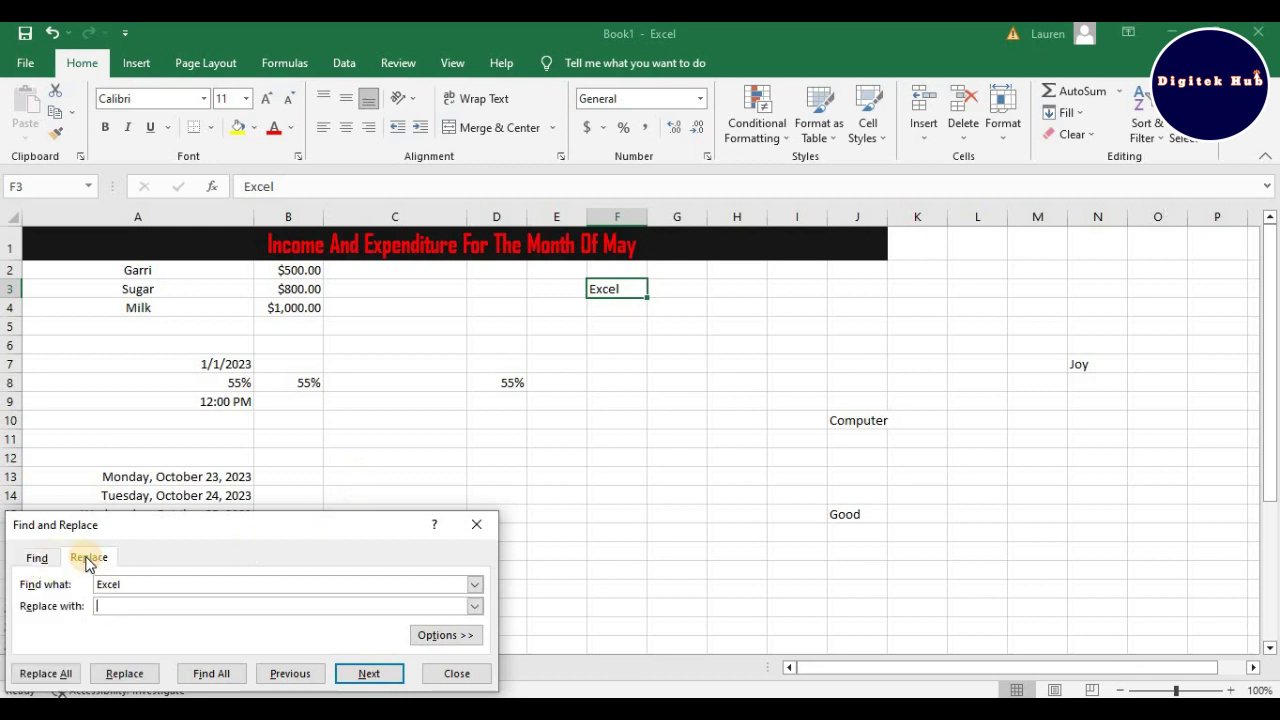
{"action": "left_click", "coordinate": [477, 524]}
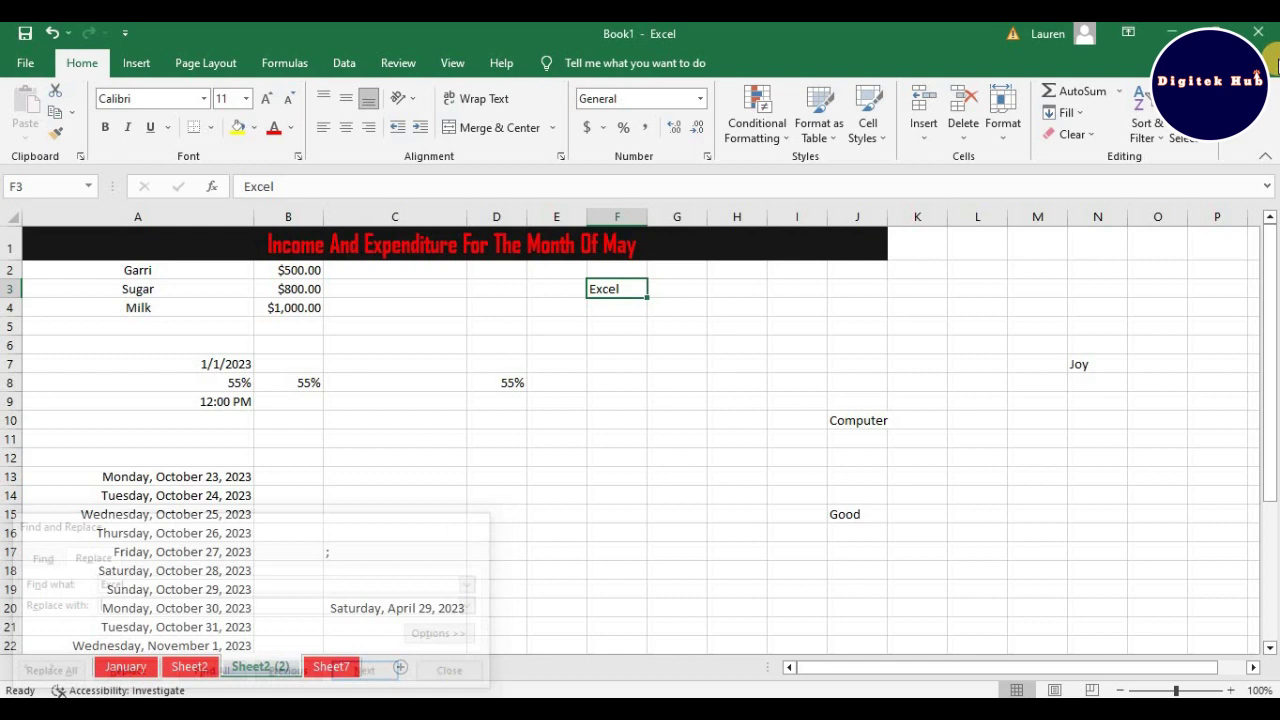
Replace the word "Excel" in cell F3 with "Sheet" using Find and Replace.
{"action": "left_click", "coordinate": [1203, 141]}
{"action": "left_click", "coordinate": [1186, 177]}
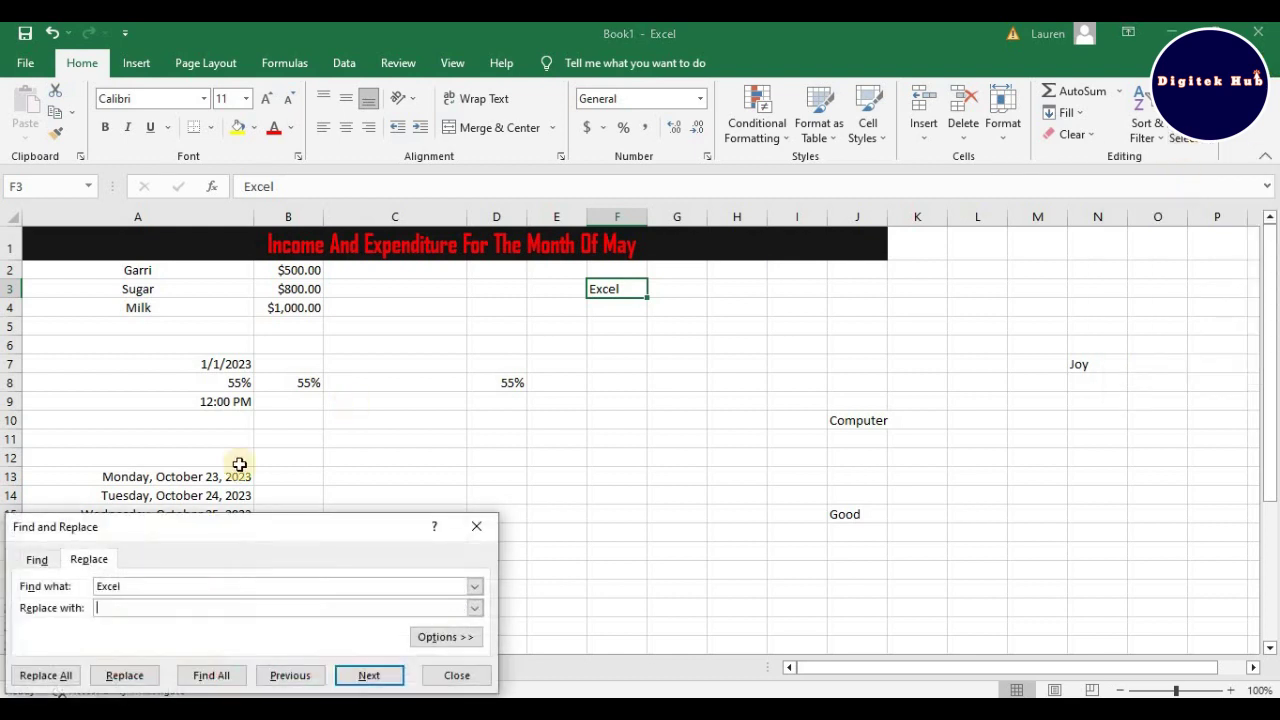
{"action": "left_click", "coordinate": [104, 608]}
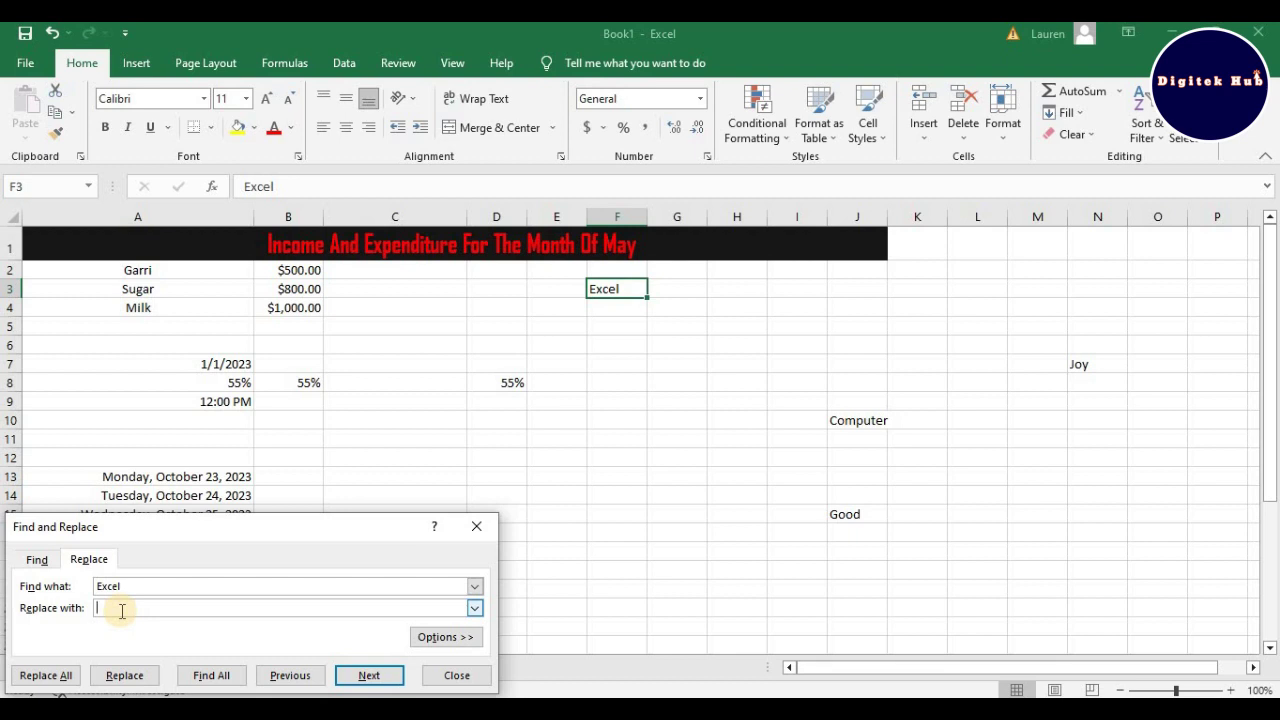
{"action": "type", "text": "Sheet"}
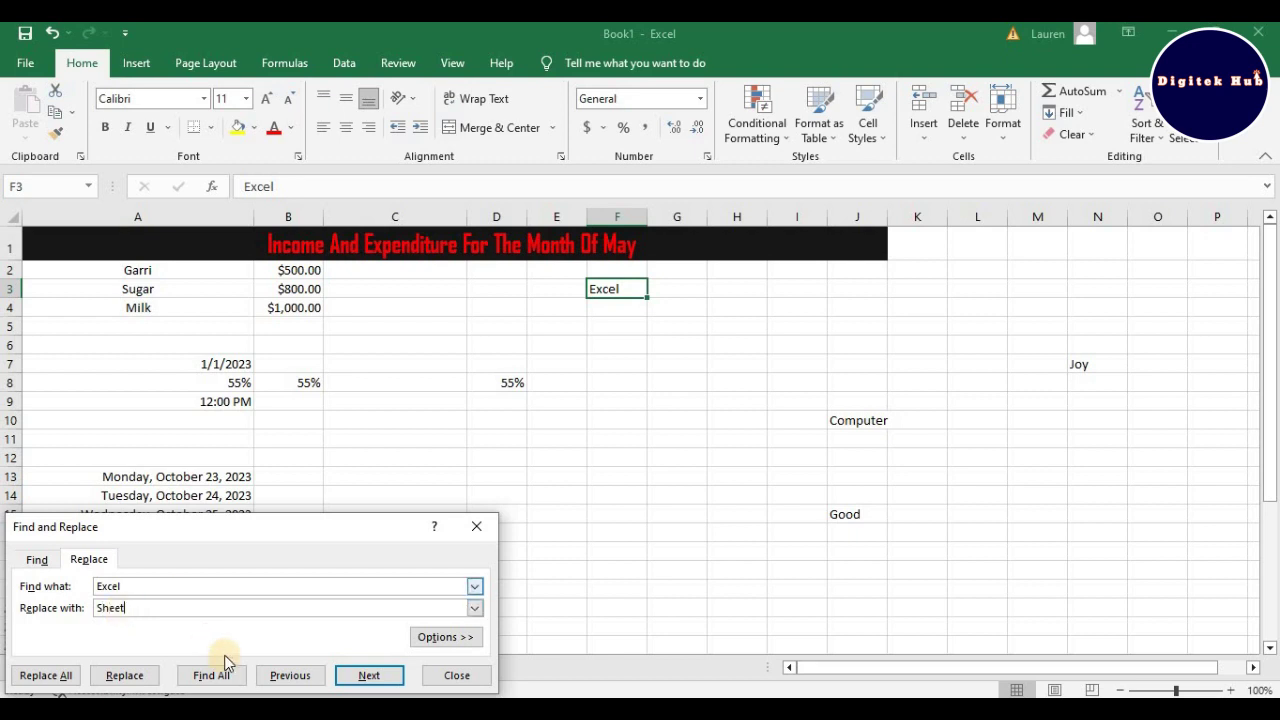
{"action": "left_click", "coordinate": [142, 676]}
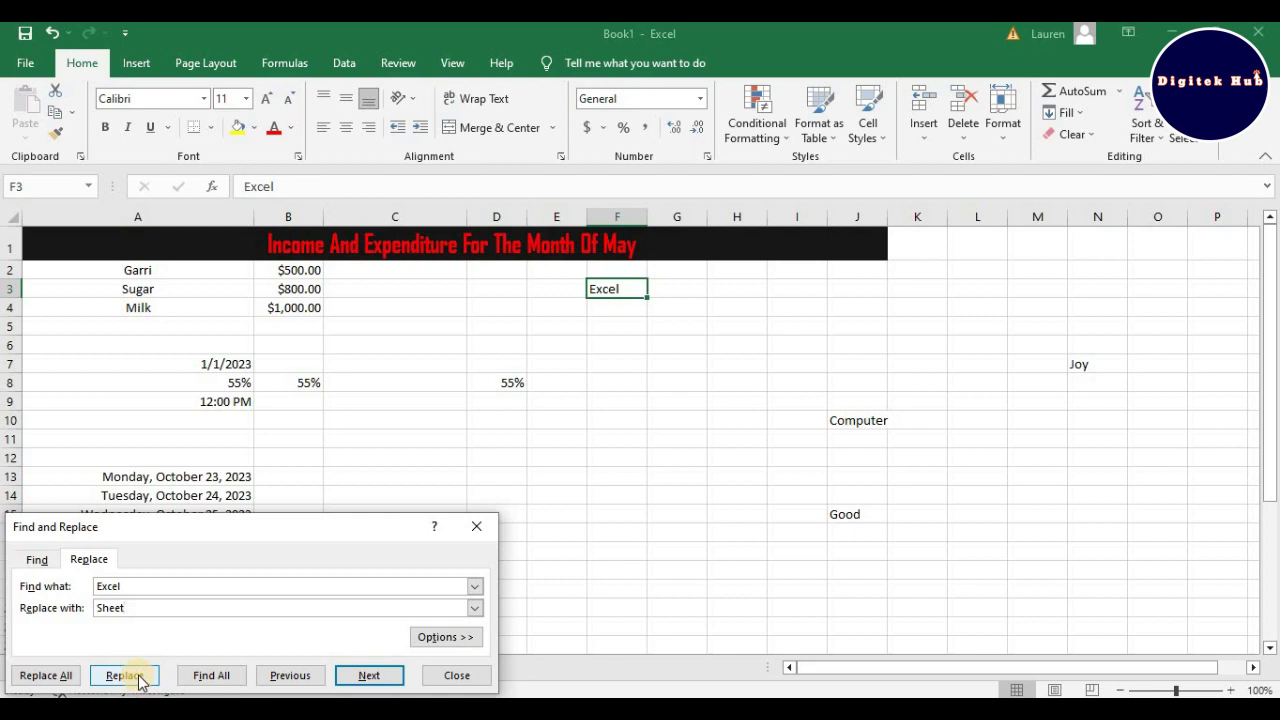
{"action": "left_click", "coordinate": [142, 680]}
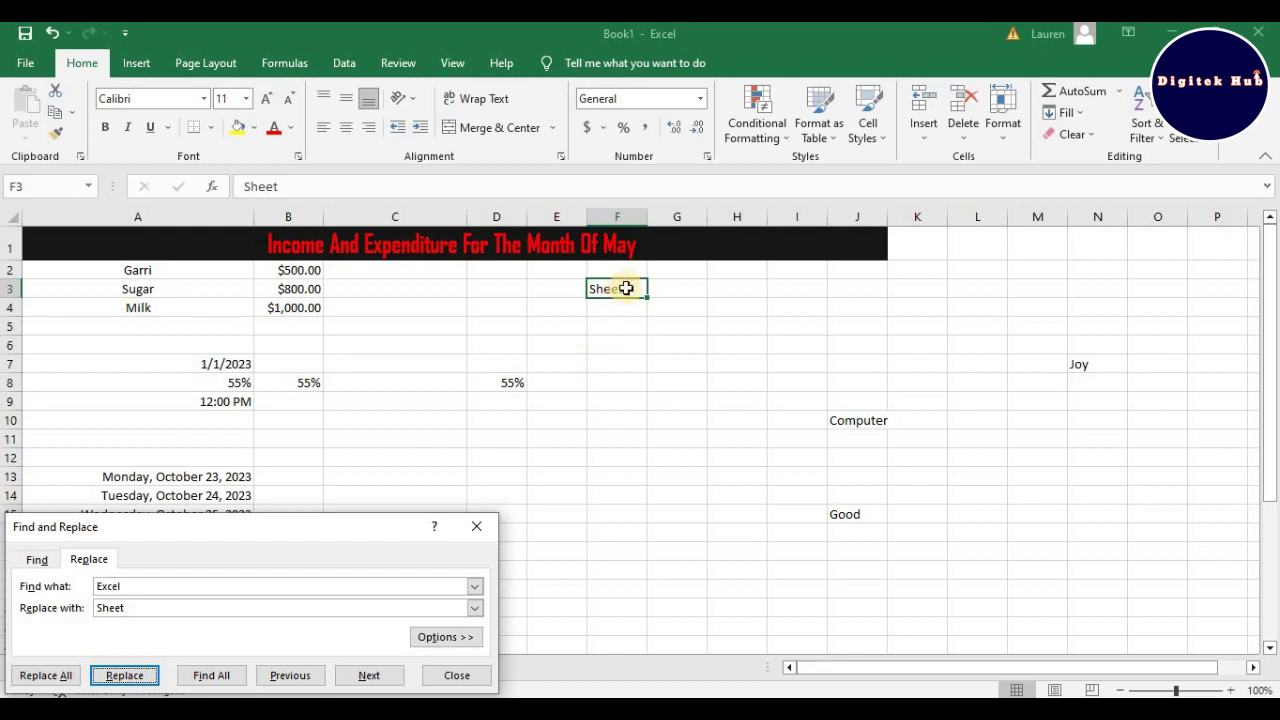
{"action": "left_click", "coordinate": [476, 530]}
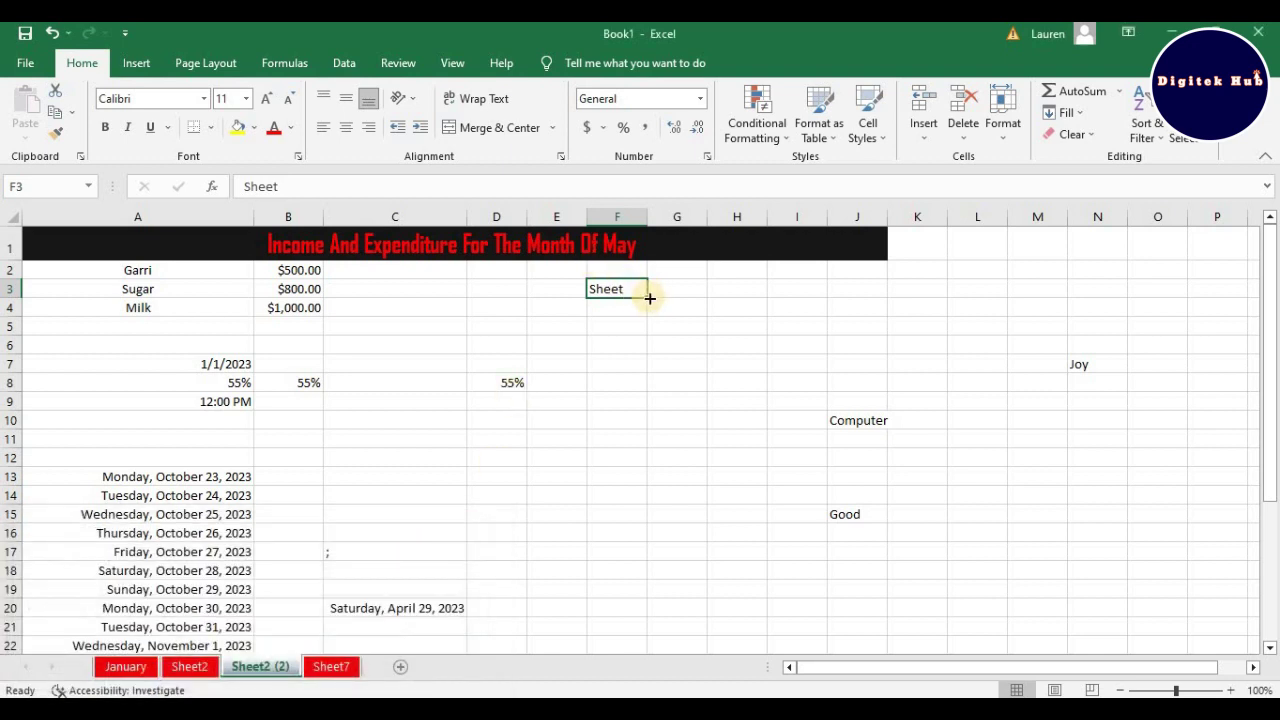
Find "Sheet" in cell F3 and replace it with "Excel" using Find and Replace.
{"action": "left_click", "coordinate": [1183, 138]}
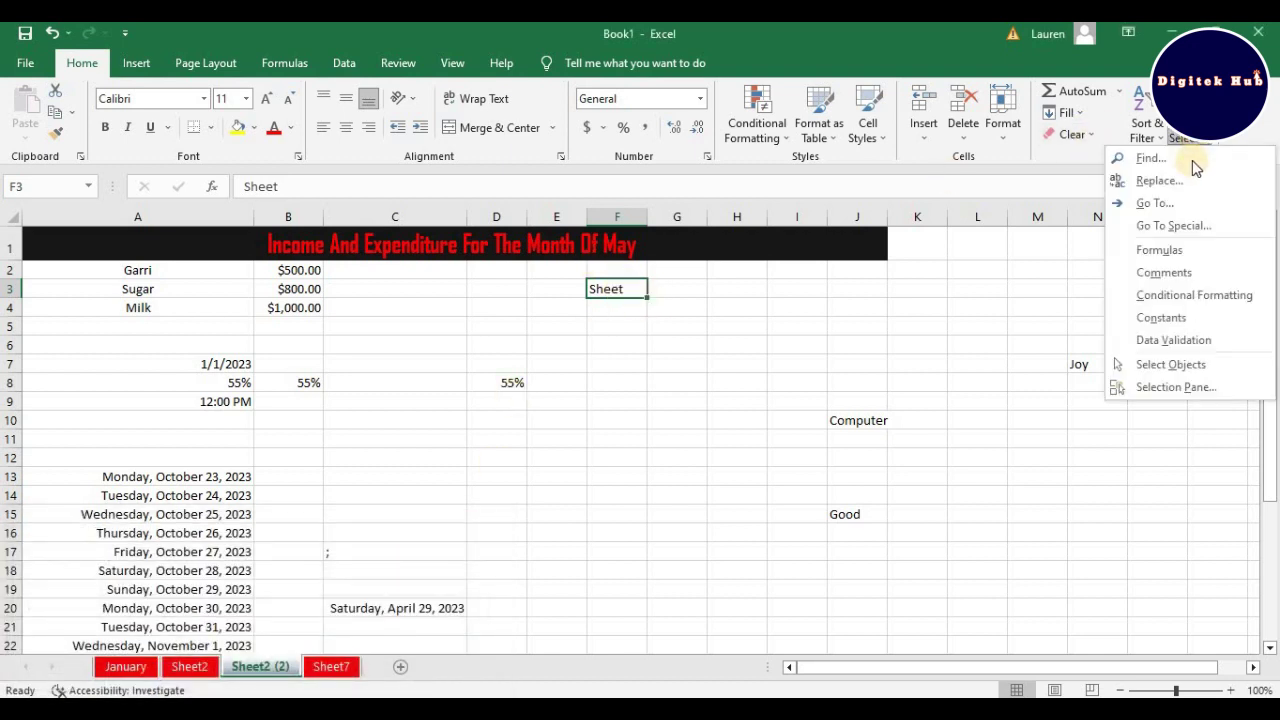
{"action": "left_click", "coordinate": [1160, 180]}
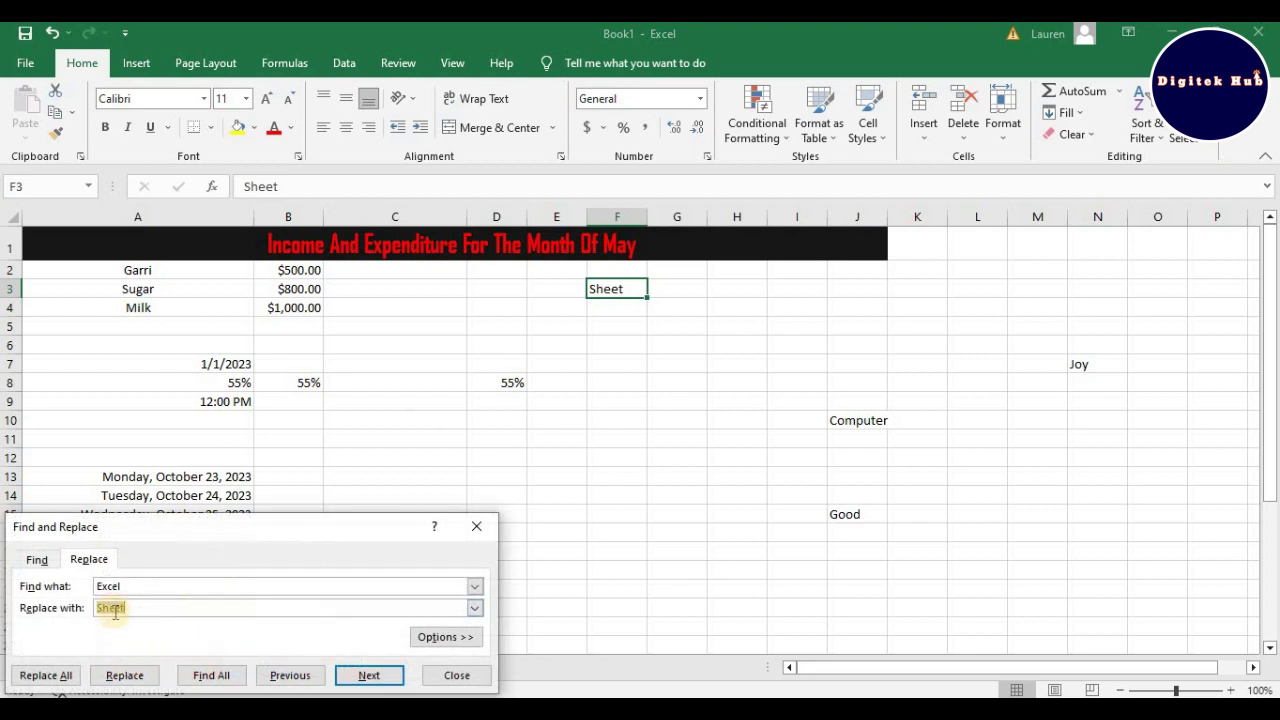
{"action": "double_click", "coordinate": [107, 585]}
{"action": "type", "text": "Sheet"}
{"action": "double_click", "coordinate": [106, 607]}
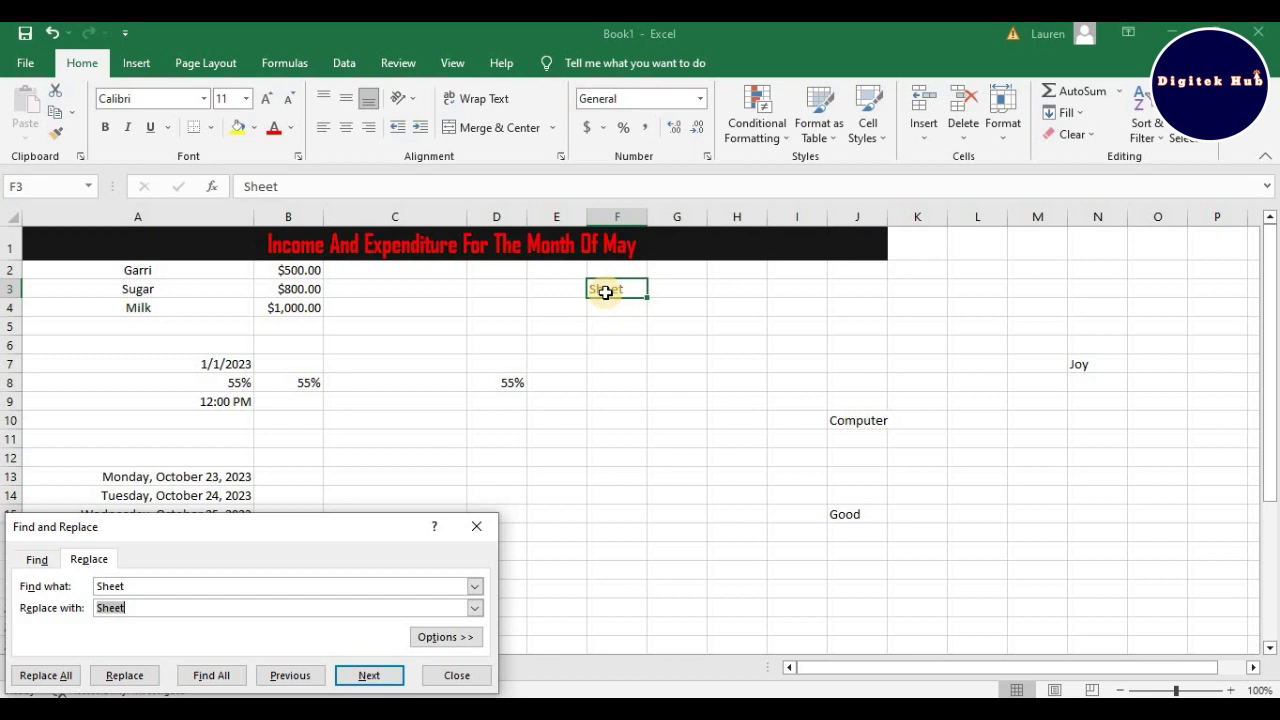
{"action": "type", "text": "Excel"}
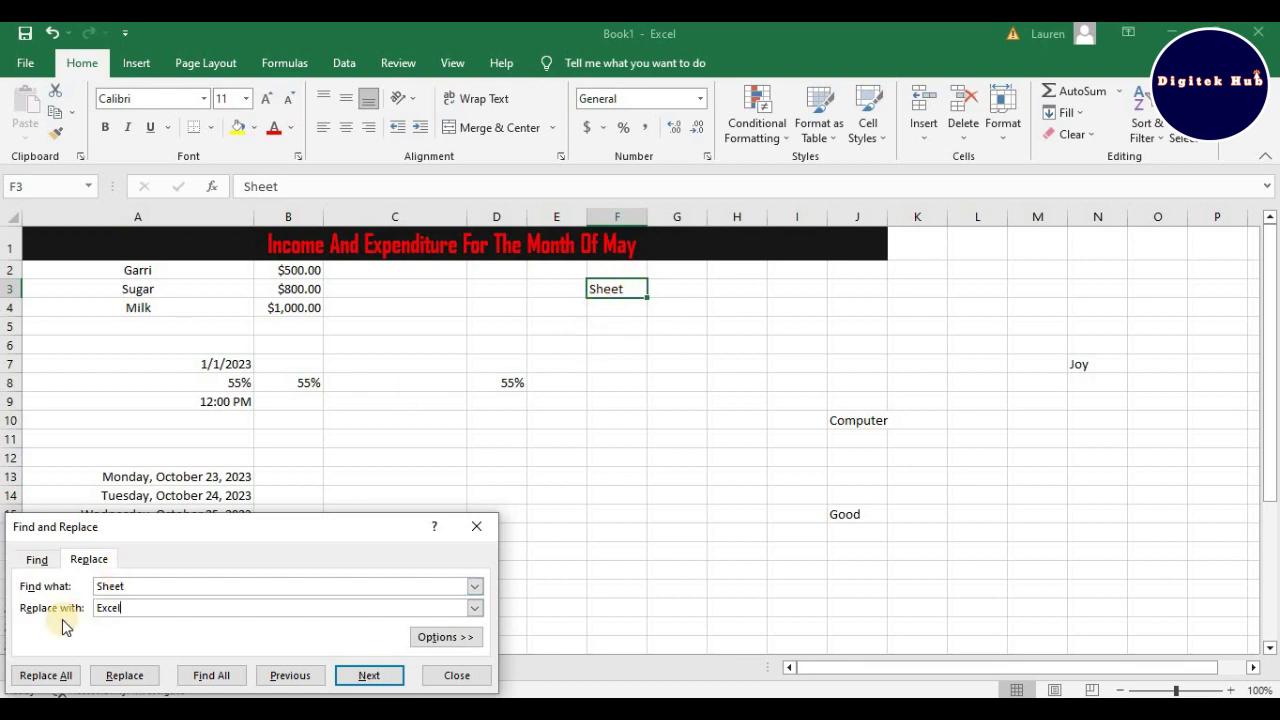
{"action": "left_click", "coordinate": [145, 680]}
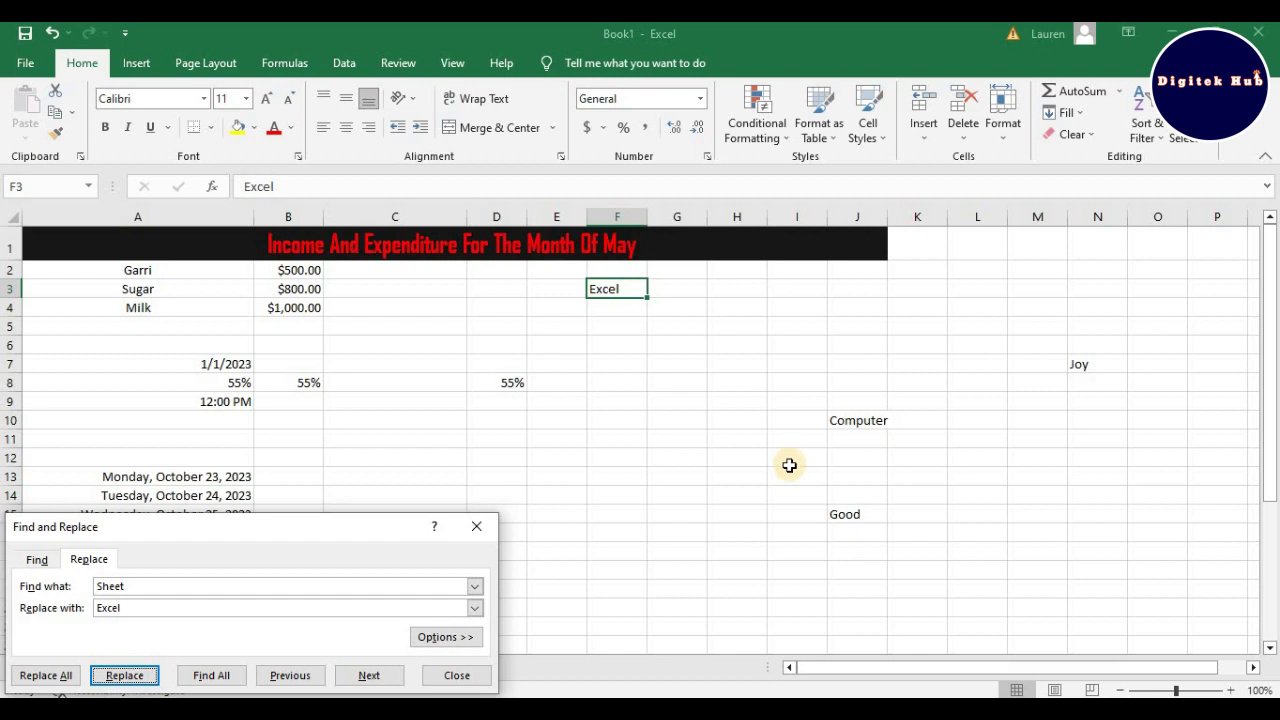
{"action": "left_click", "coordinate": [472, 530]}
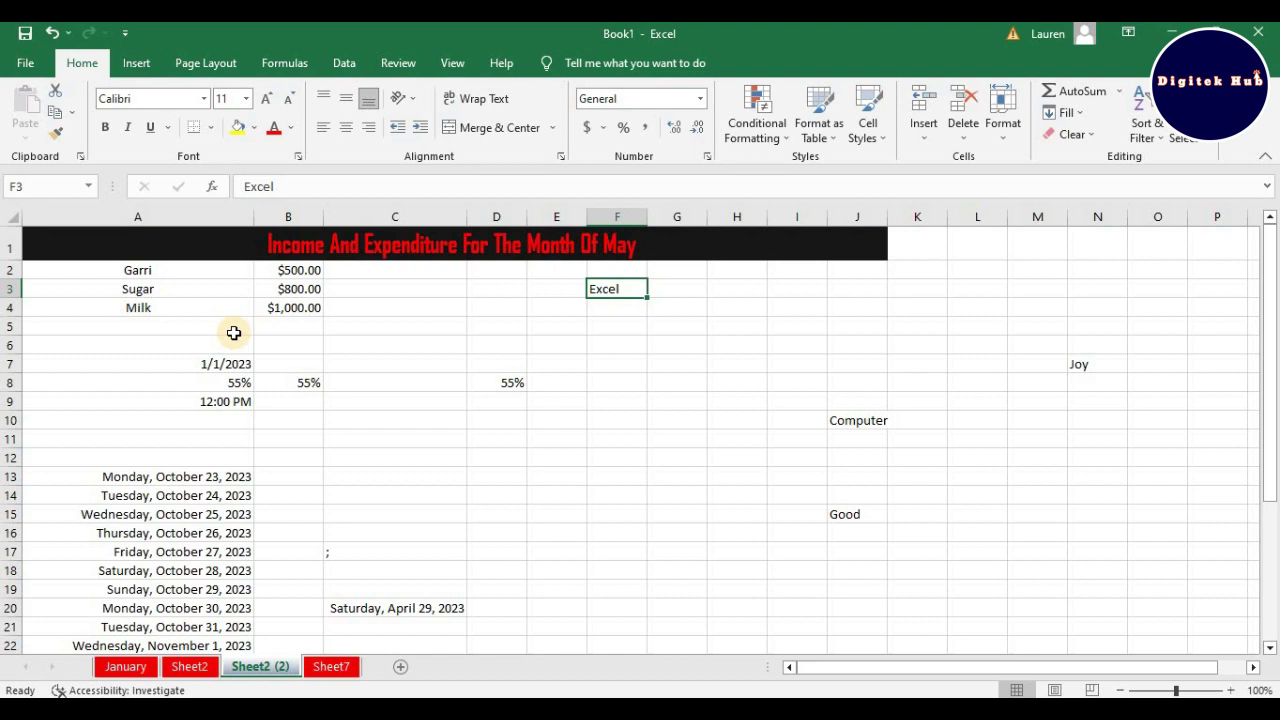
Examine the print preview of the Sheet2 (2) worksheet and return to the grid.
{"action": "left_click_drag", "start_coordinate": [81, 249], "coordinate": [523, 575]}
{"action": "left_click_drag", "start_coordinate": [1275, 305], "coordinate": [1210, 280]}
{"action": "left_click", "coordinate": [671, 400]}
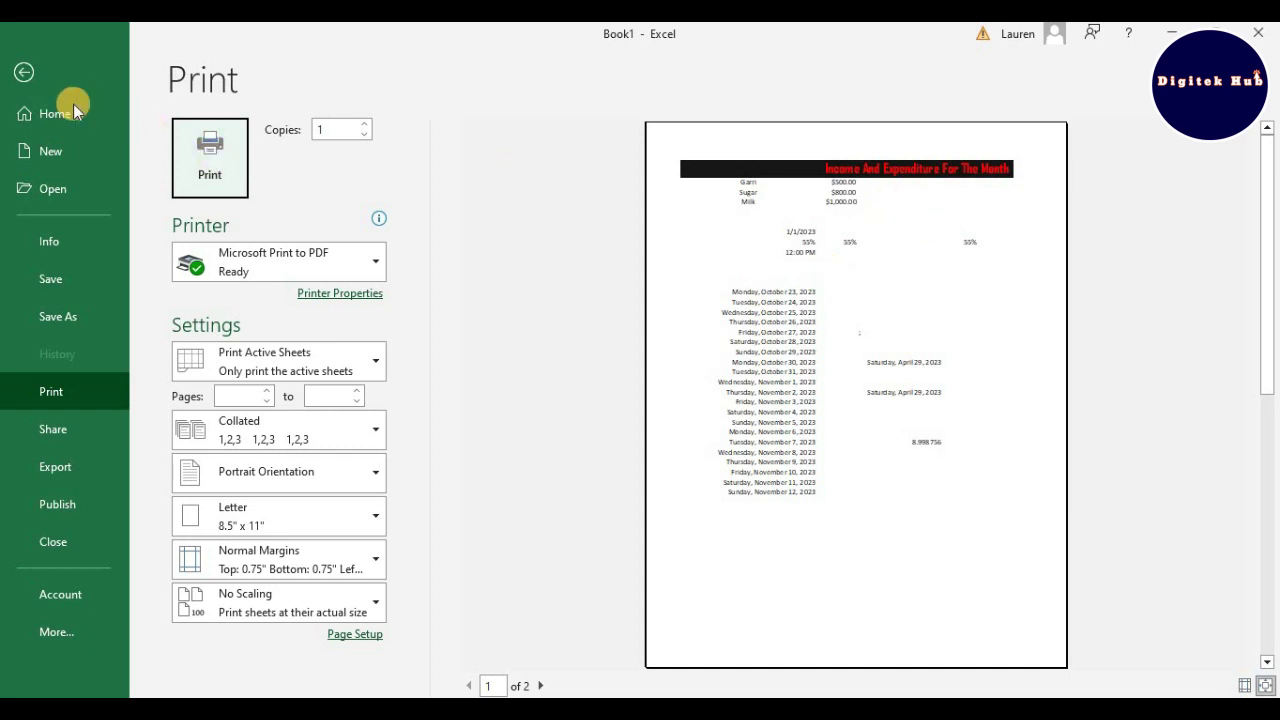
{"action": "left_click", "coordinate": [27, 76]}
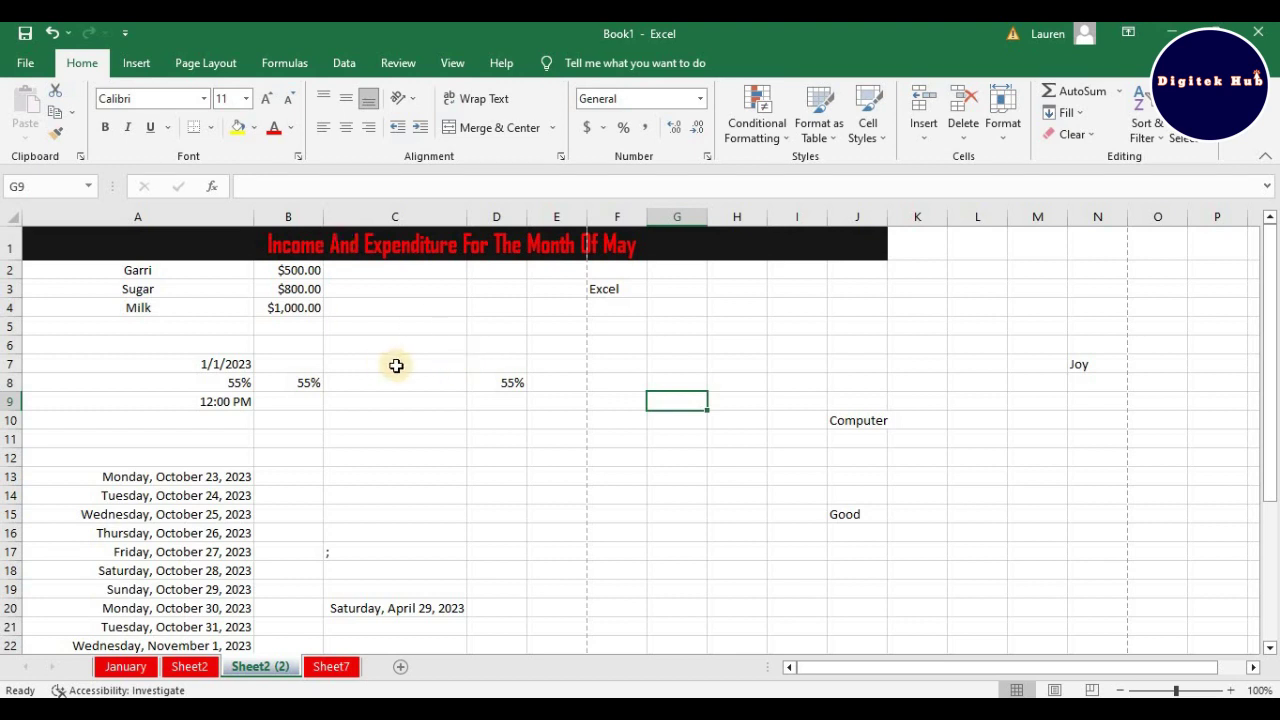
{"action": "left_click", "coordinate": [203, 66]}
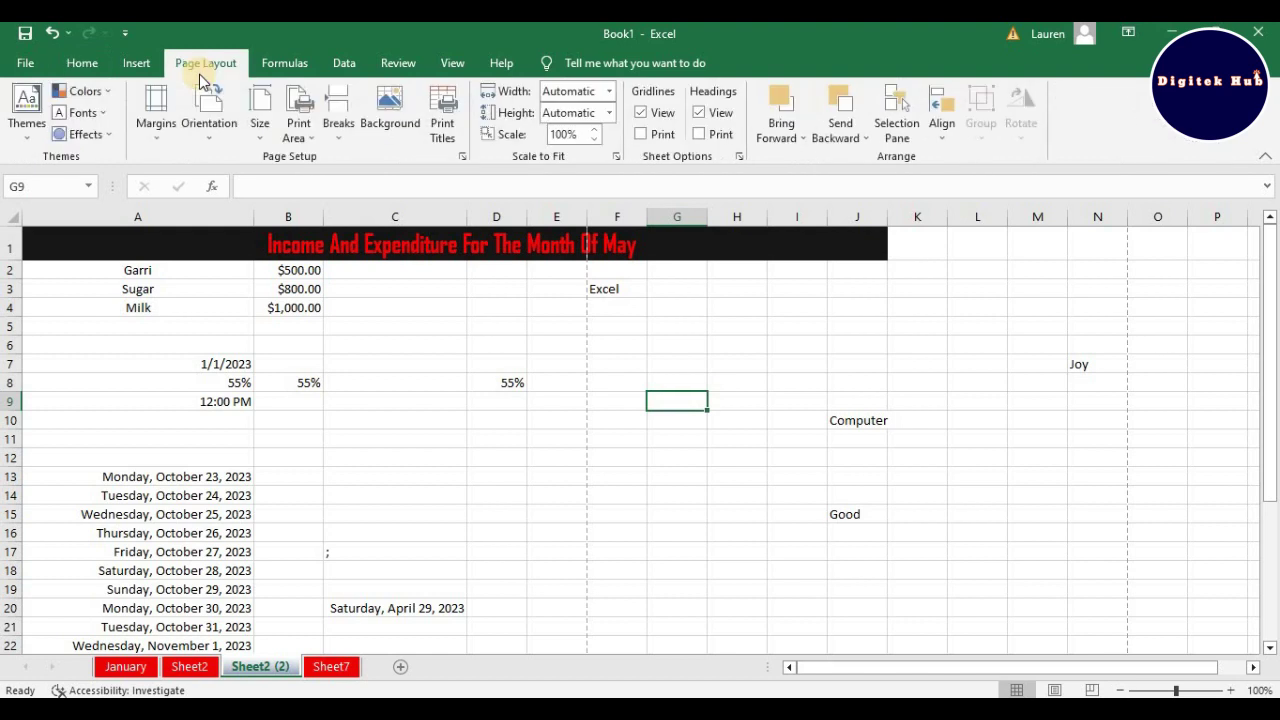
{"action": "left_click", "coordinate": [208, 132]}
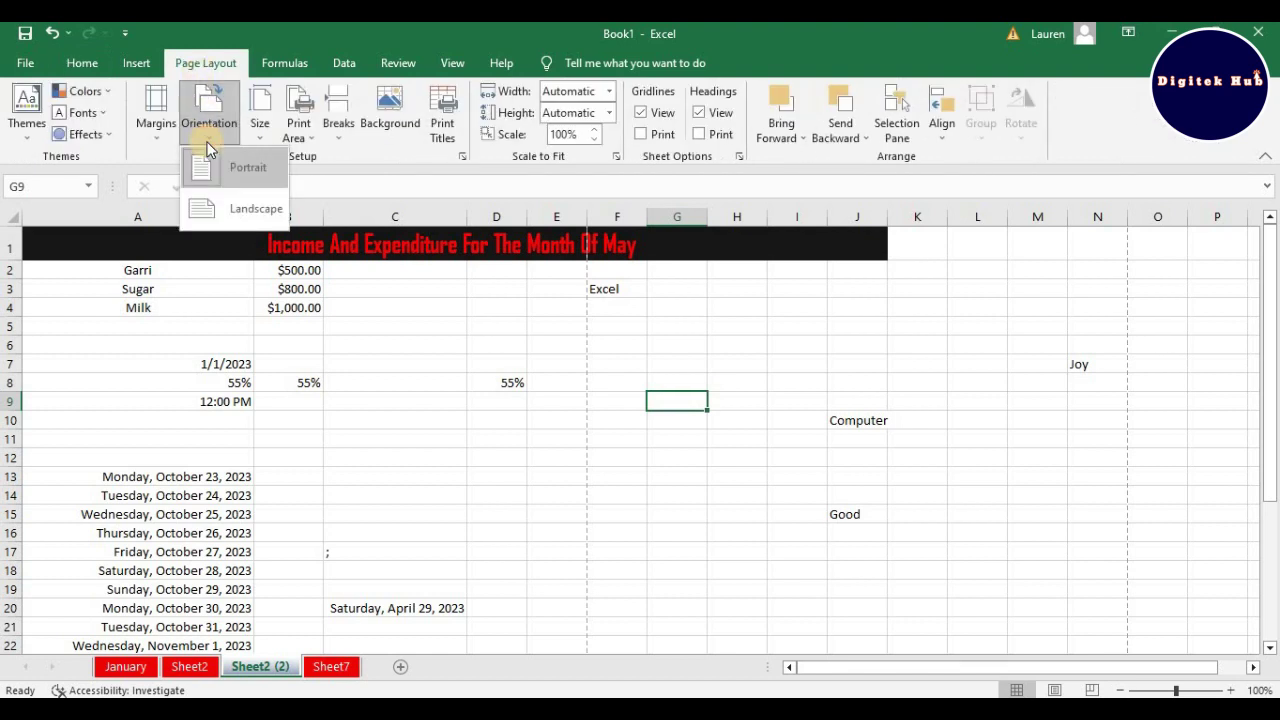
{"action": "left_click", "coordinate": [170, 149]}
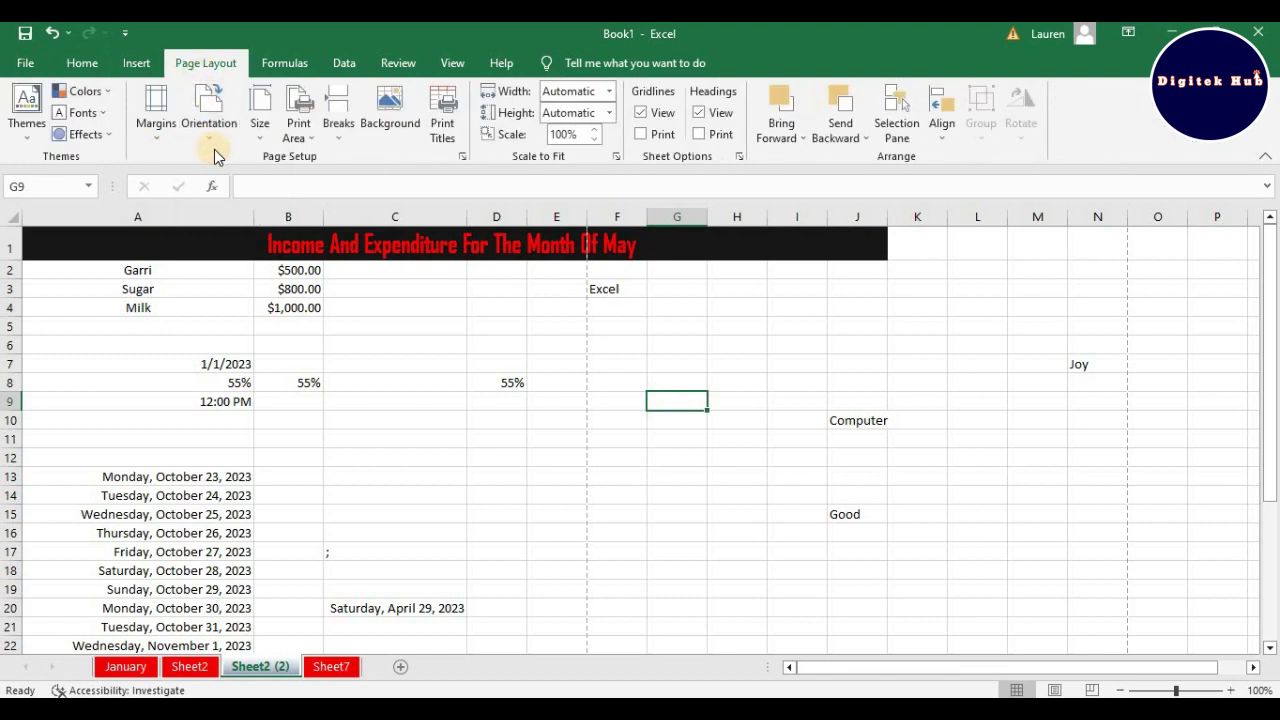
{"action": "left_click", "coordinate": [213, 133]}
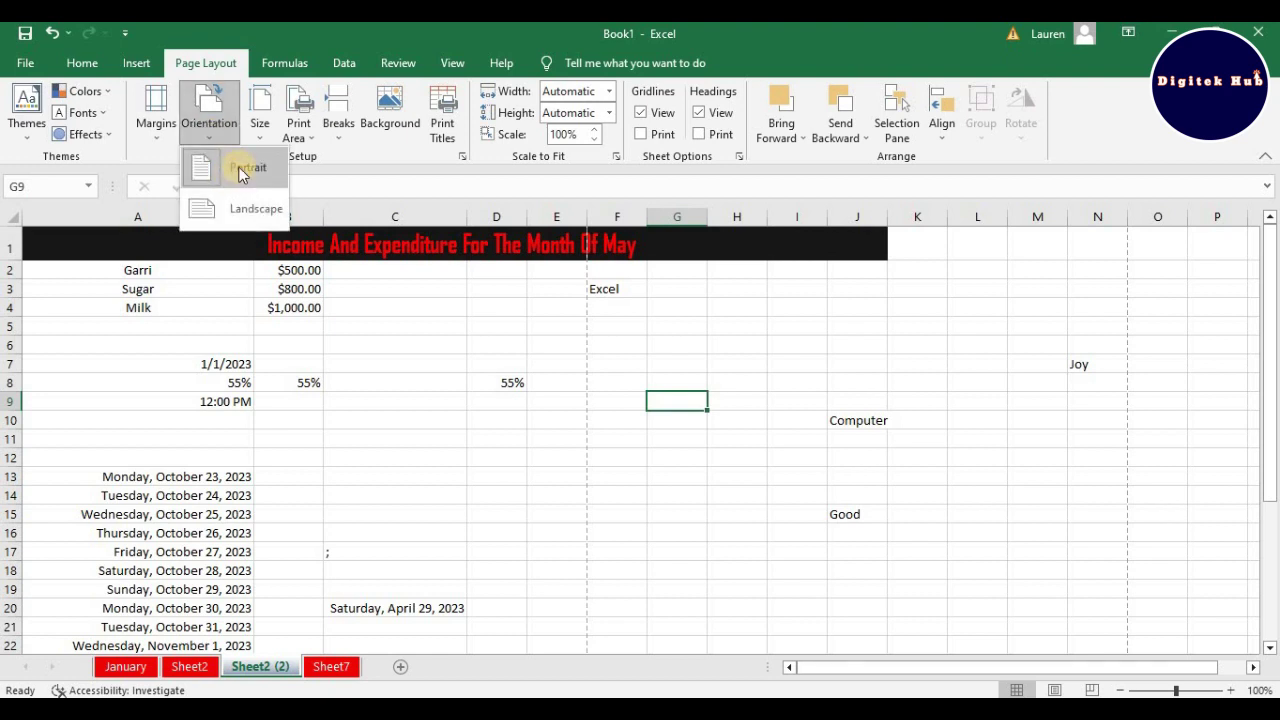
{"action": "left_click", "coordinate": [443, 327]}
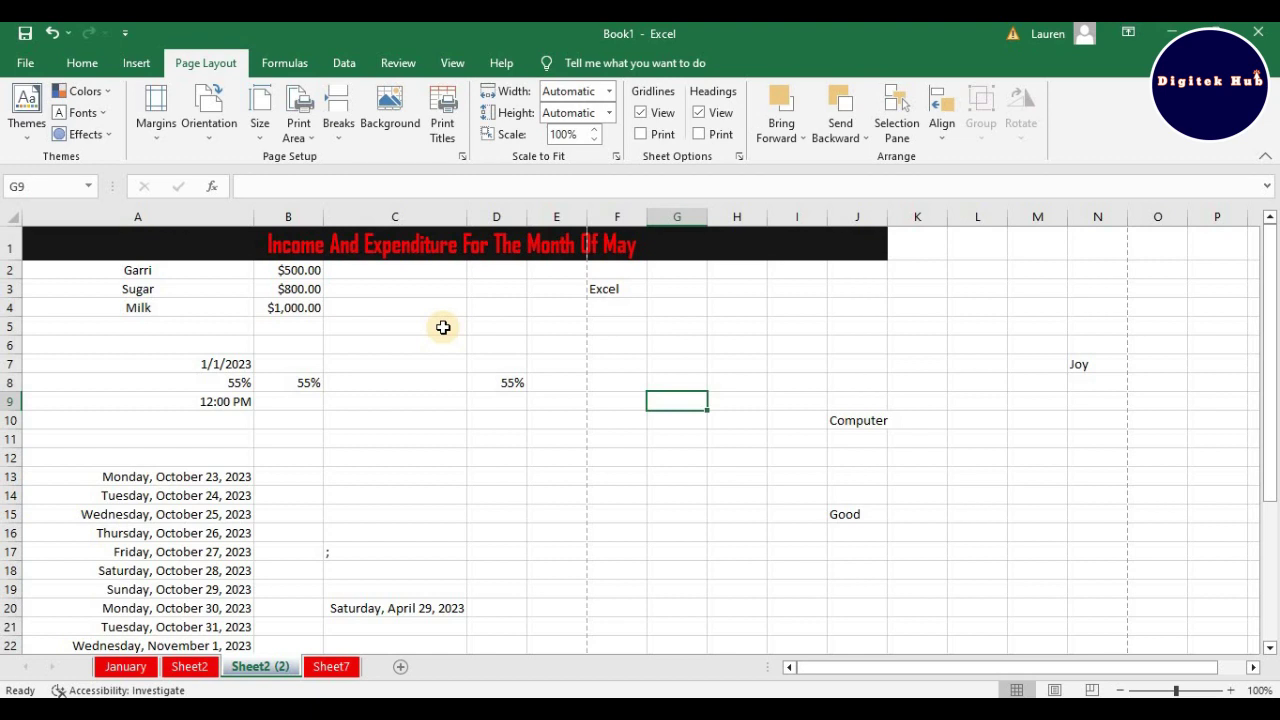
{"action": "left_click", "coordinate": [209, 122]}
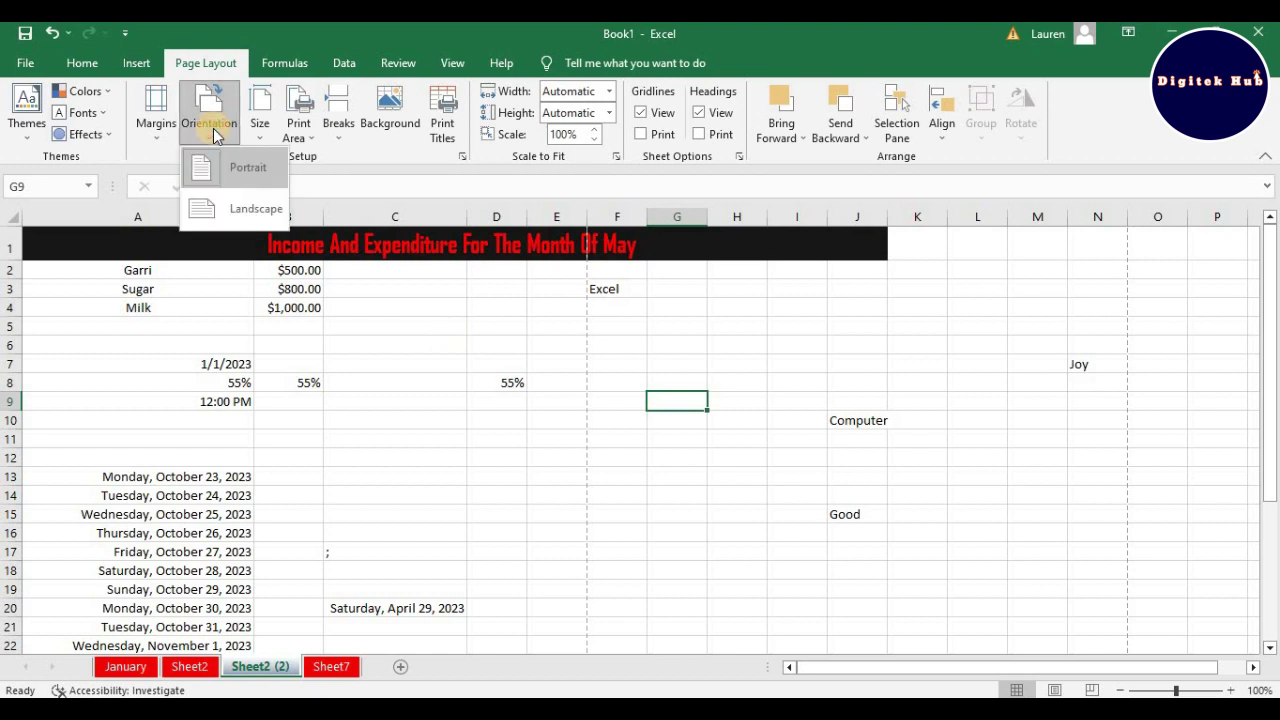
{"action": "left_click", "coordinate": [474, 308]}
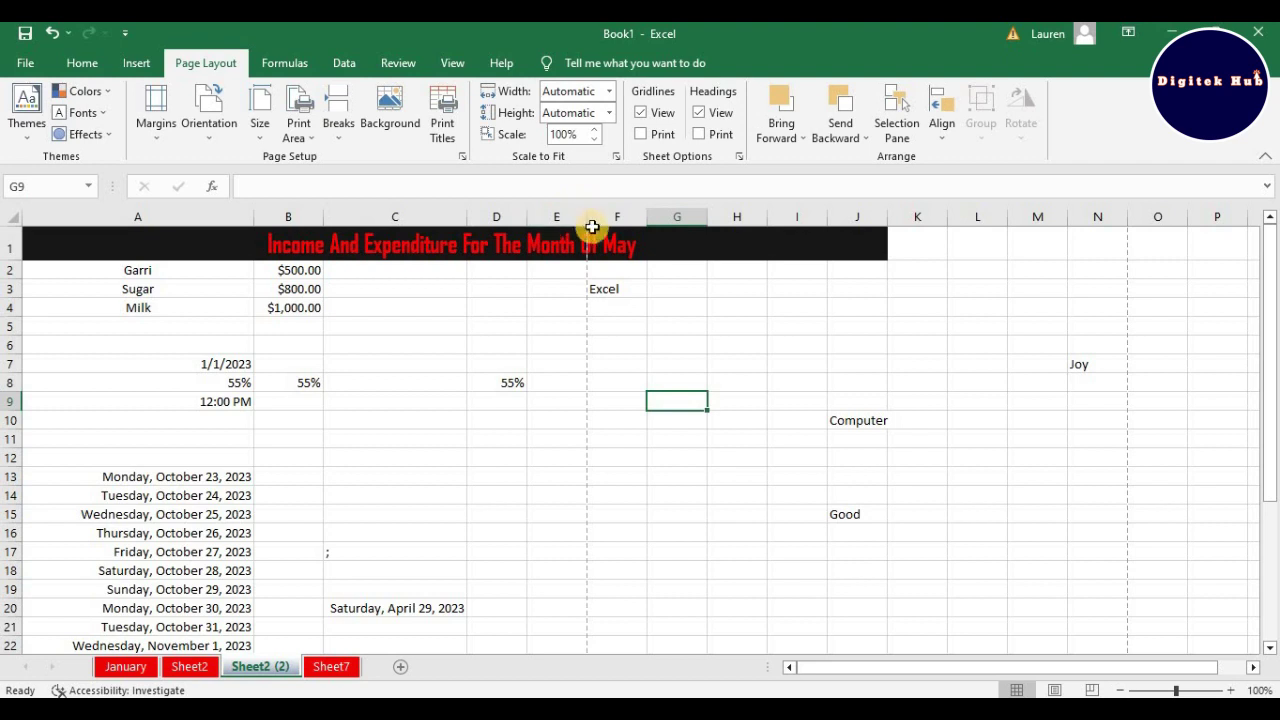
Adjust the width of column A on the Sheet2 (2) worksheet.
{"action": "left_click", "coordinate": [256, 220]}
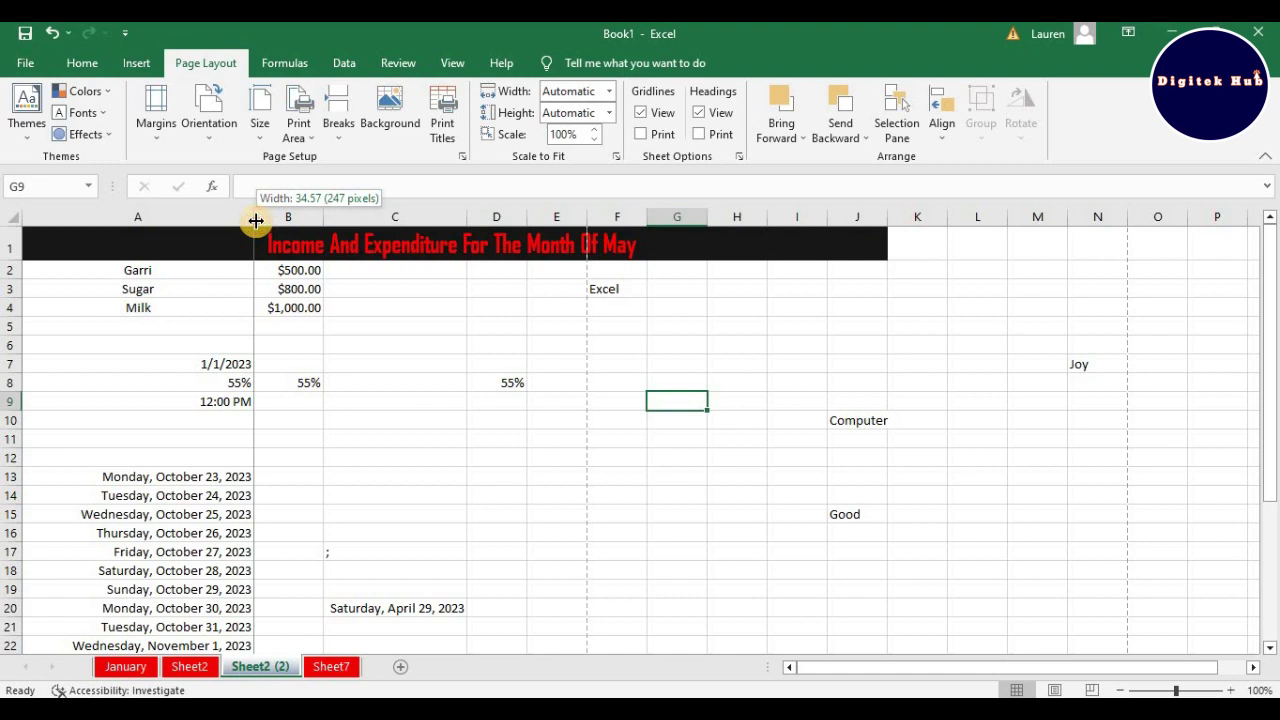